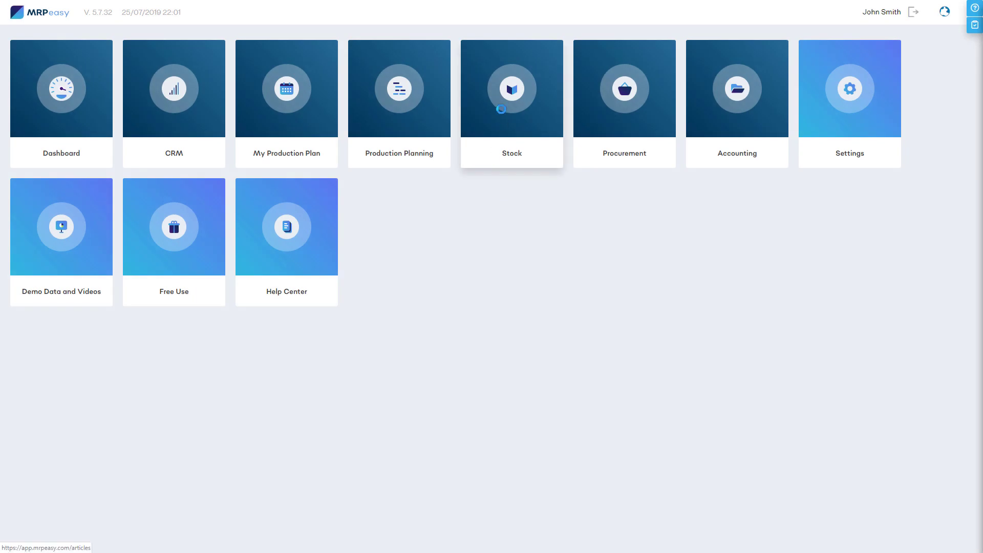
# Generate a printable label for Table leg and start a second Table leg order line
pyautogui.click(502, 112)
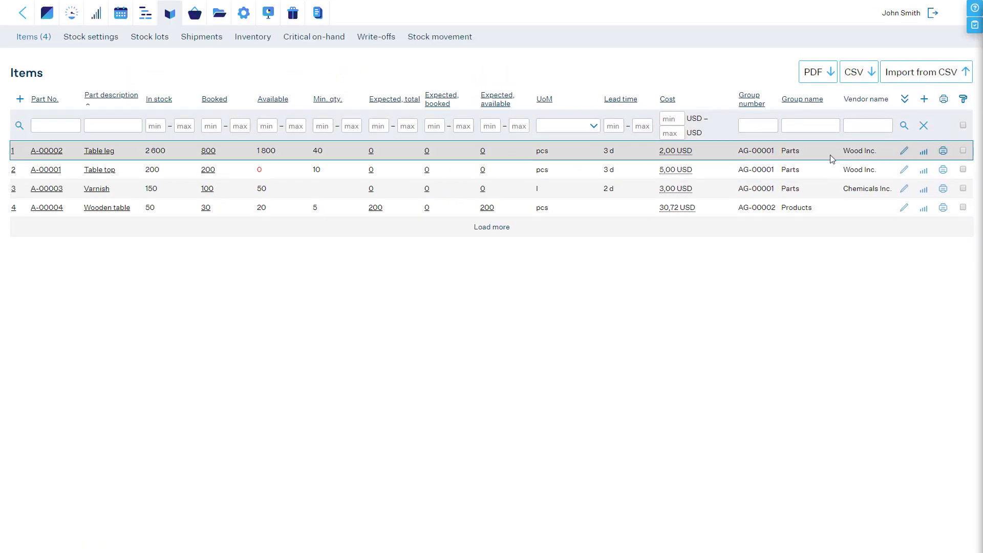
pyautogui.click(943, 150)
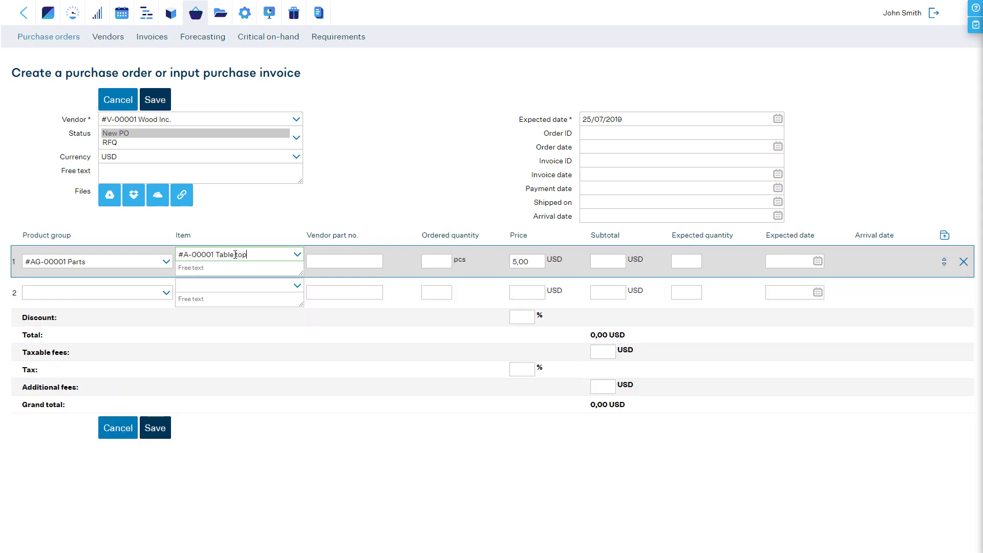
pyautogui.write('100')
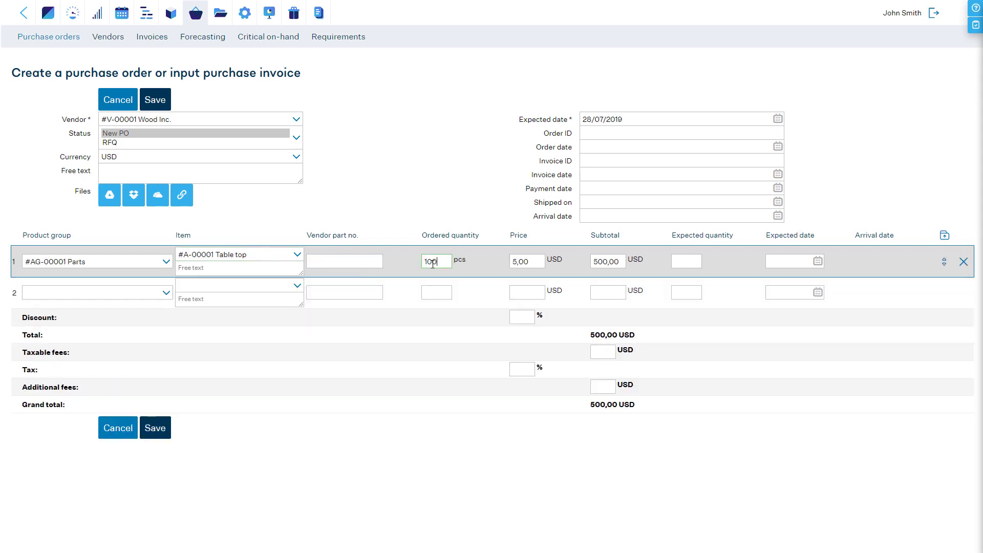
pyautogui.click(266, 289)
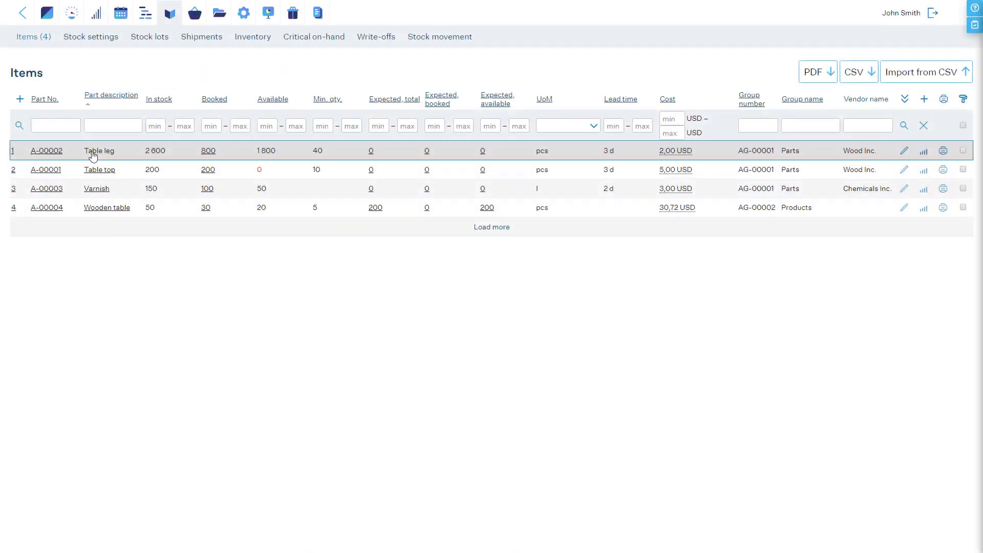
# Print a sheet of Table leg barcodes from its item details
pyautogui.click(92, 151)
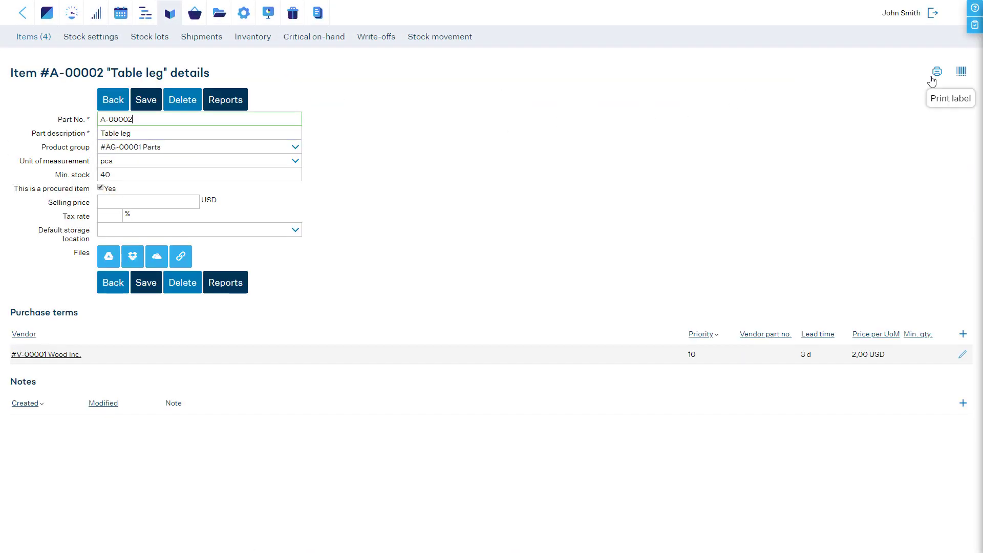
pyautogui.click(961, 70)
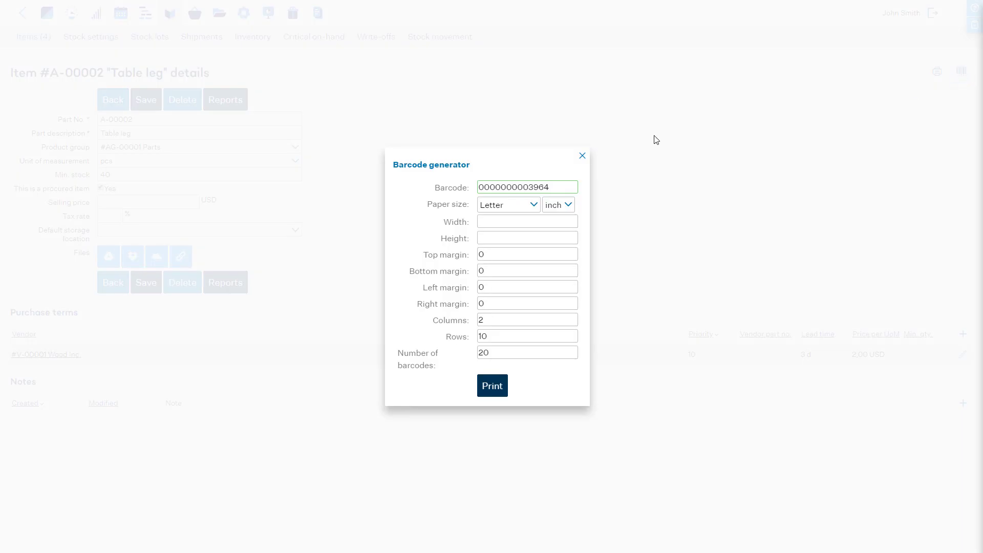
pyautogui.moveTo(554, 188); pyautogui.dragTo(467, 190)
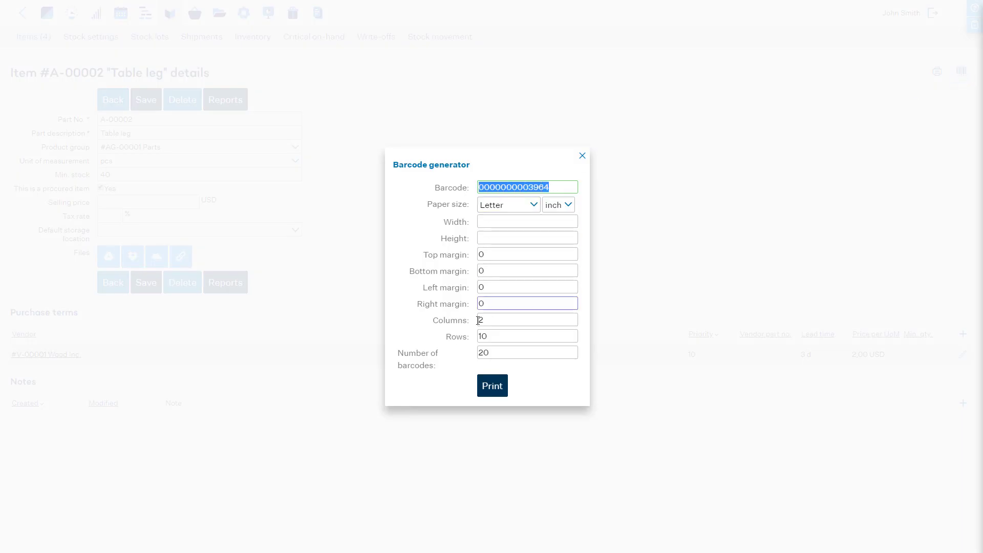
pyautogui.click(489, 389)
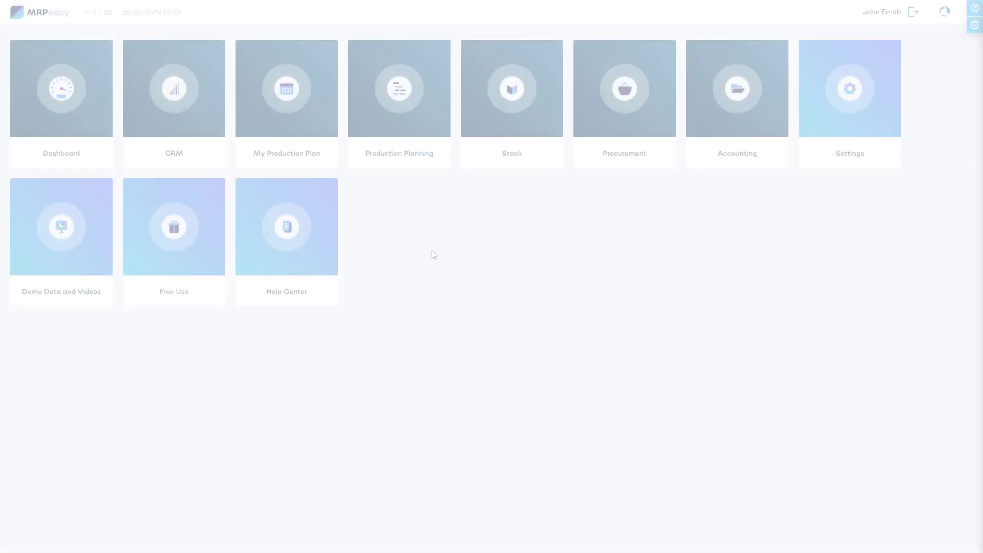
# View MO-00002's printable worksheet and finish its Assembling operation with 200 pcs
pyautogui.click(398, 121)
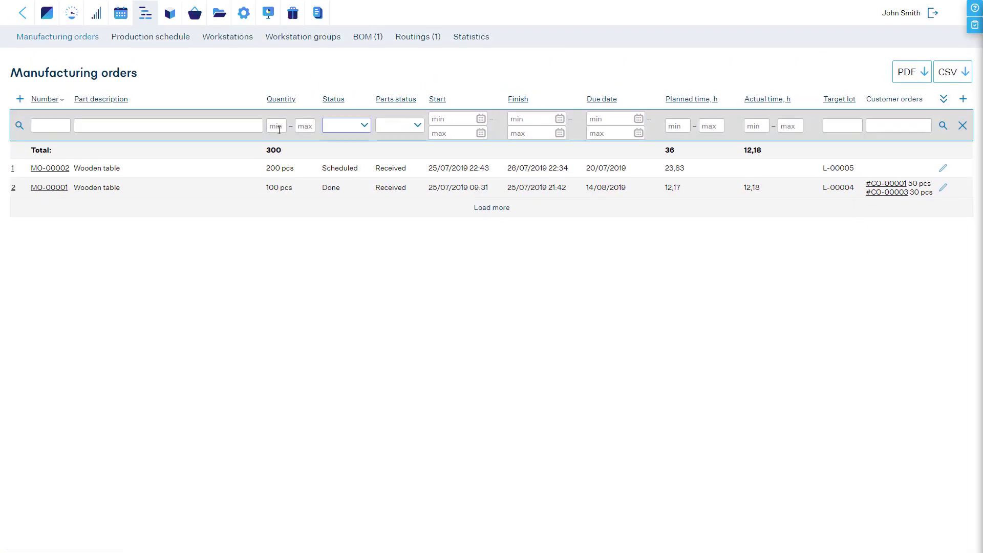
pyautogui.click(49, 168)
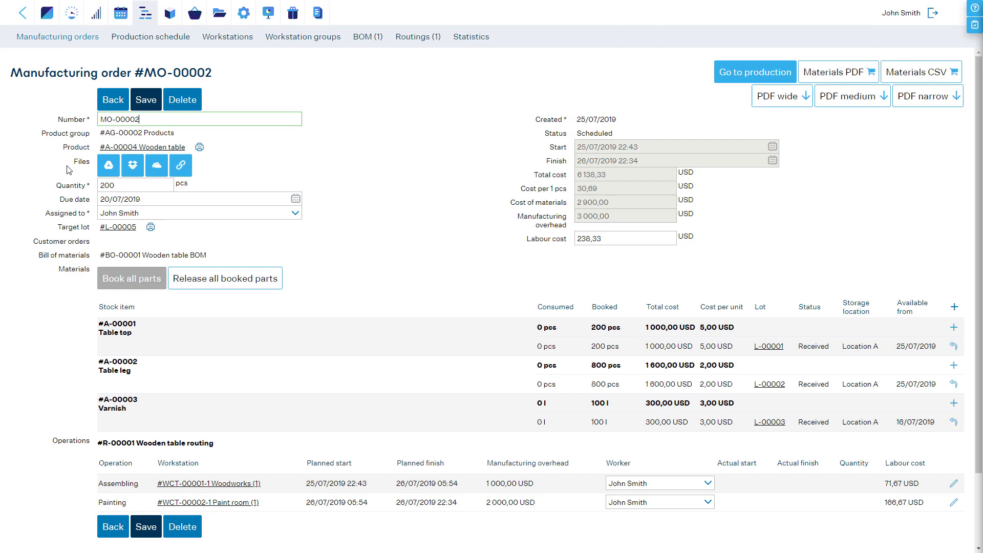
pyautogui.click(733, 73)
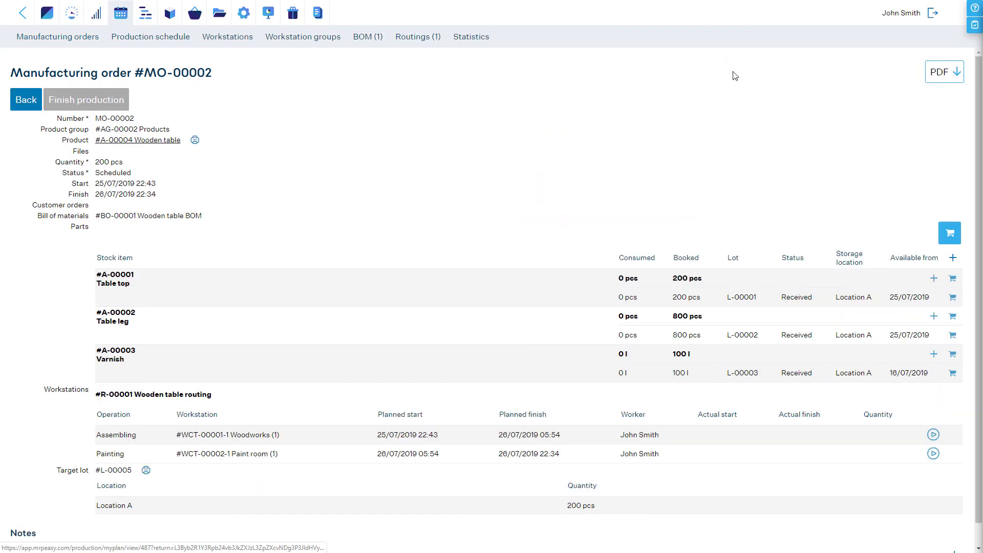
pyautogui.click(942, 58)
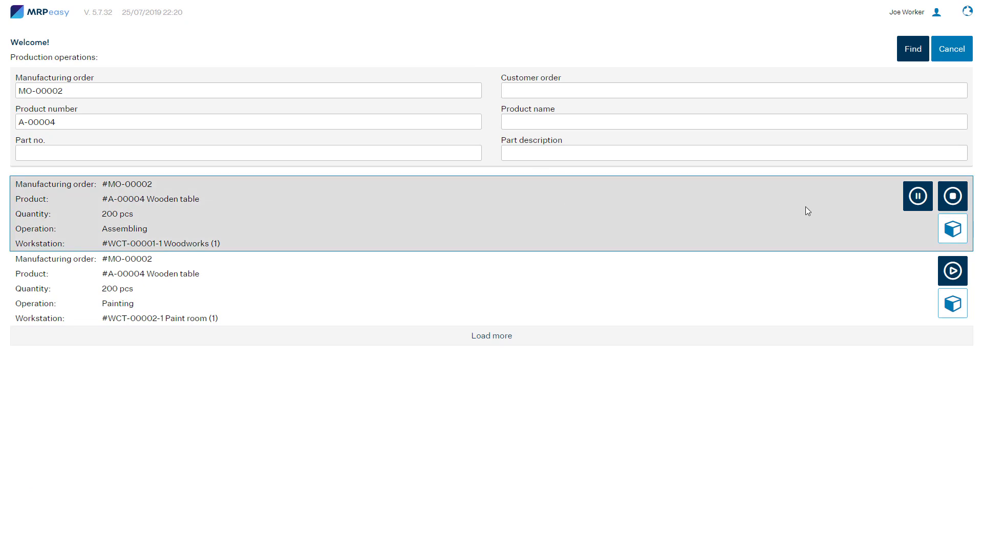
pyautogui.click(946, 199)
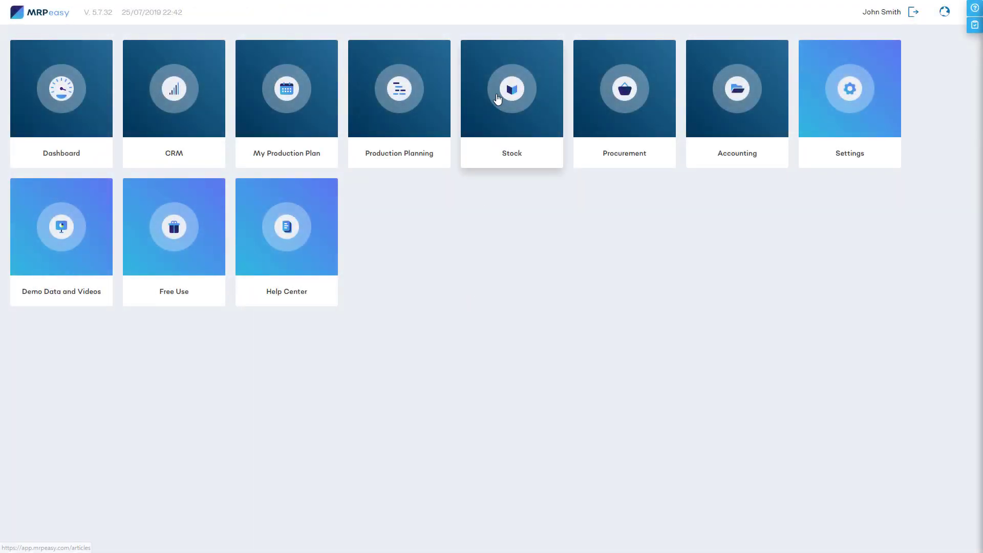
# Print a barcode label for Table leg lot L-00006 (1,500 pcs) from Stock lots
pyautogui.click(496, 97)
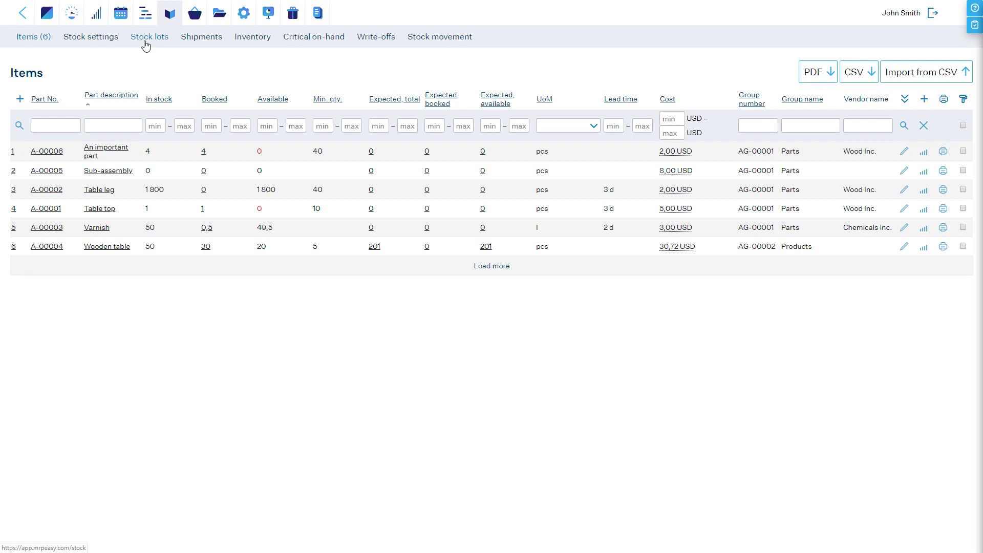
pyautogui.click(145, 46)
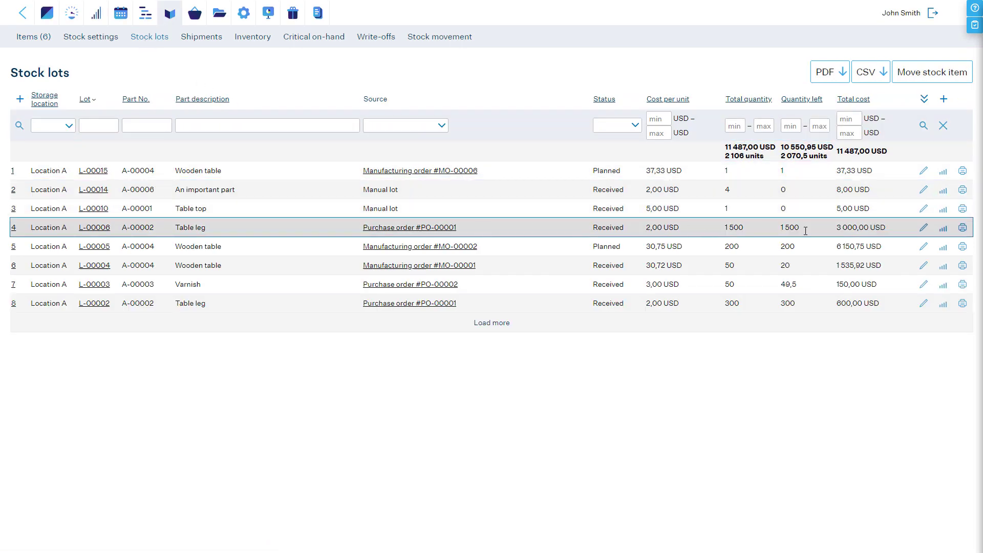
pyautogui.click(963, 228)
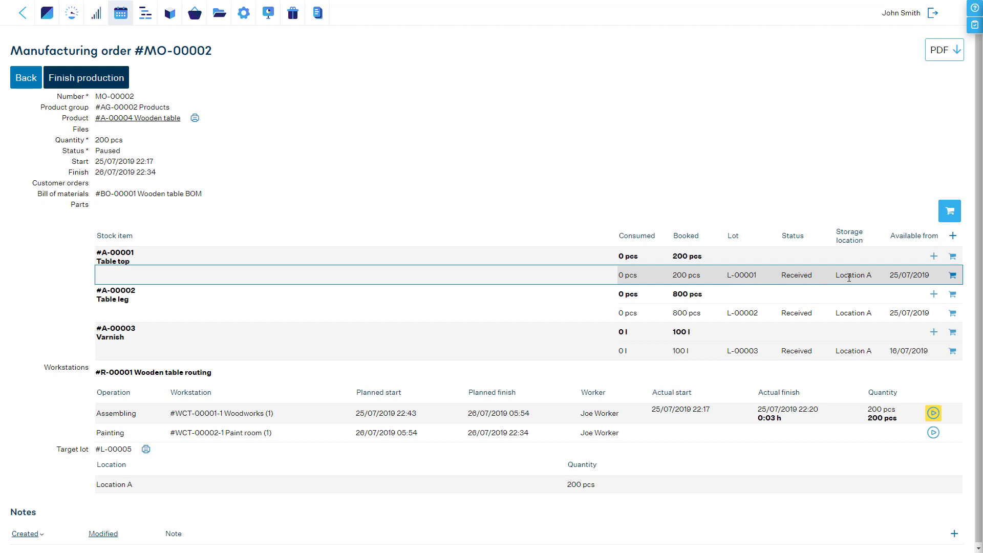
# Consume 200 pcs from Table top lot L-00001, then dismiss the Table leg lot alert
pyautogui.click(849, 278)
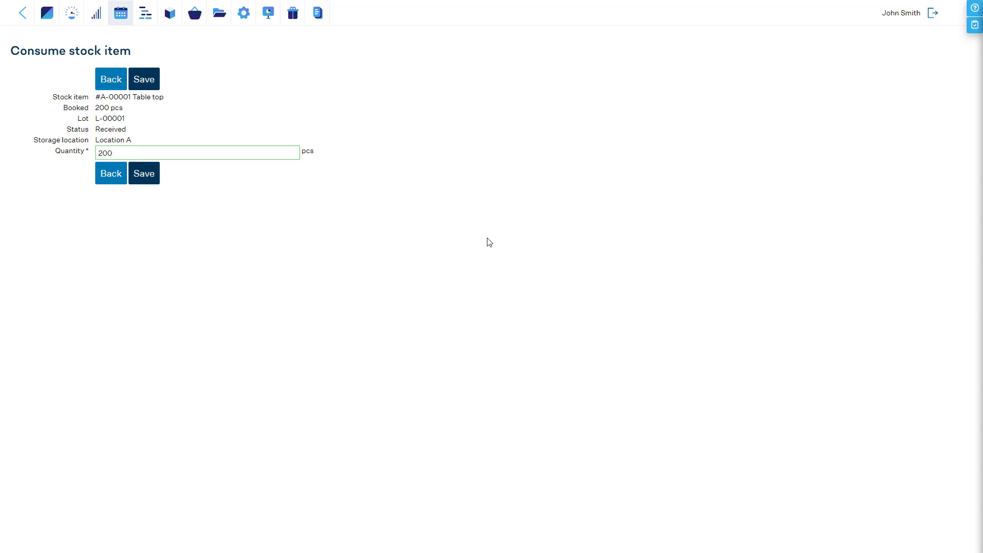
pyautogui.click(143, 175)
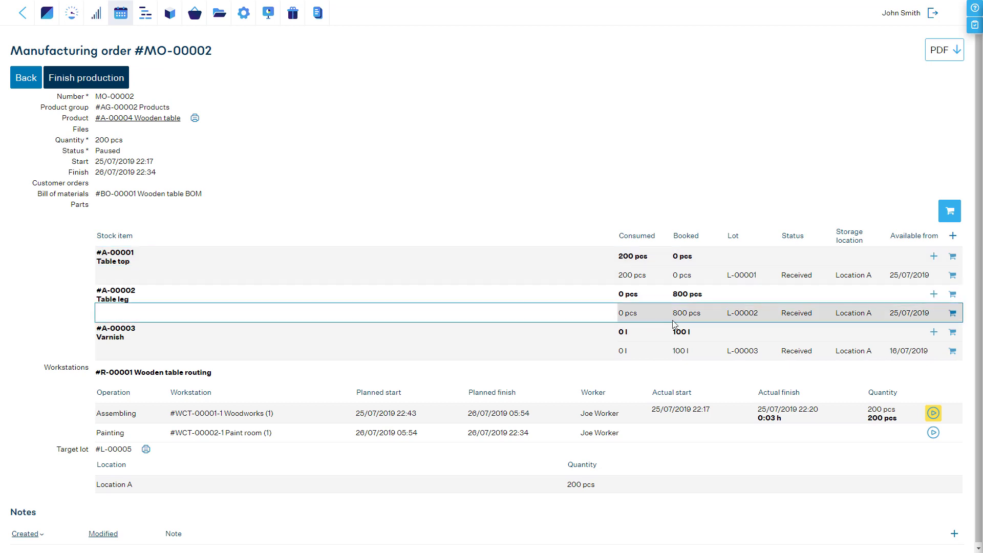
pyautogui.click(742, 320)
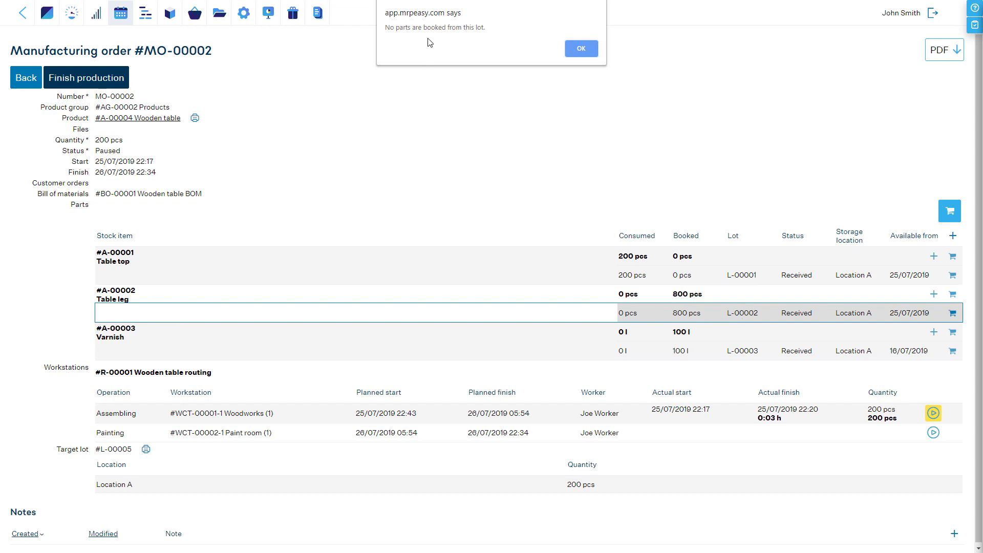
pyautogui.click(576, 51)
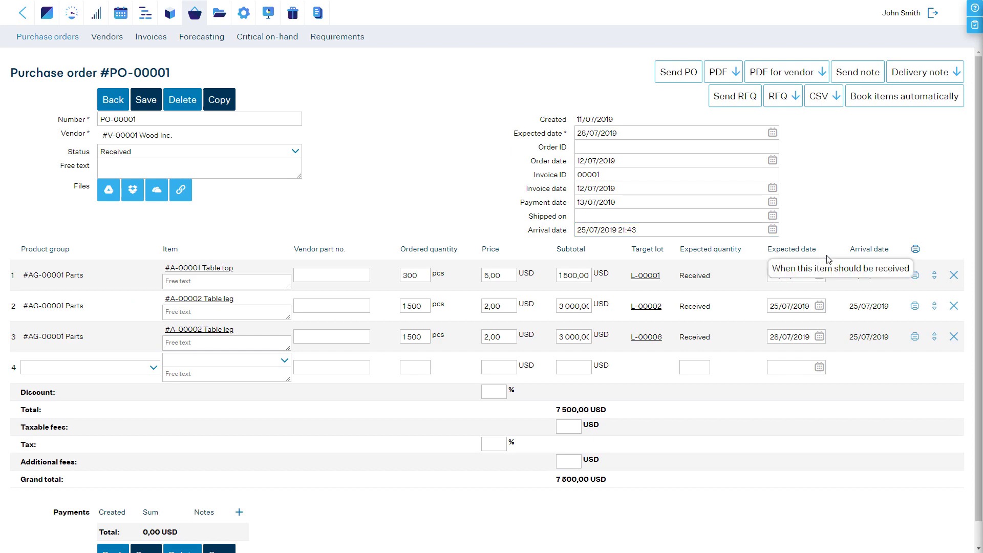
# Print labels for lots L-00001, L-00002, L-00006, L-00015 and Wooden table target lot L-00005
pyautogui.click(916, 249)
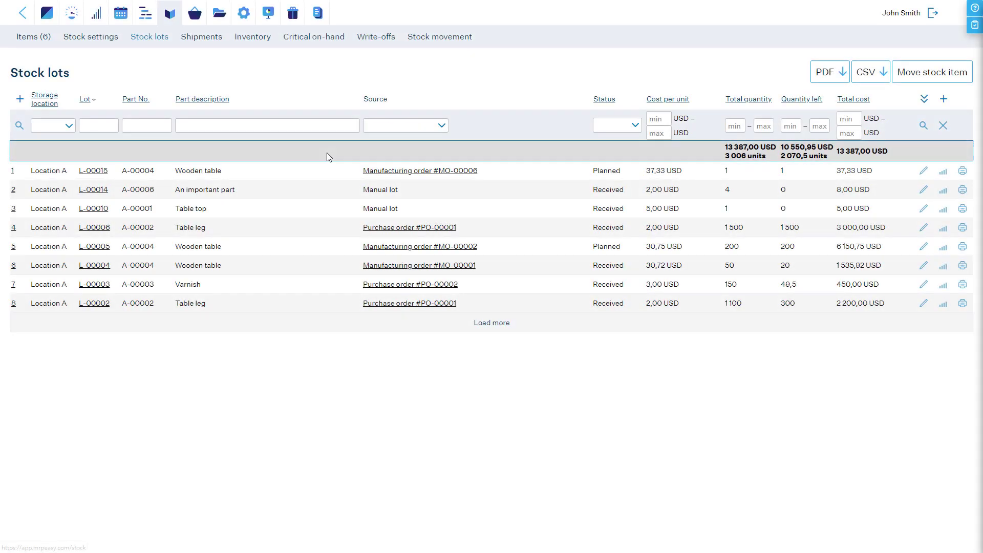
pyautogui.click(963, 171)
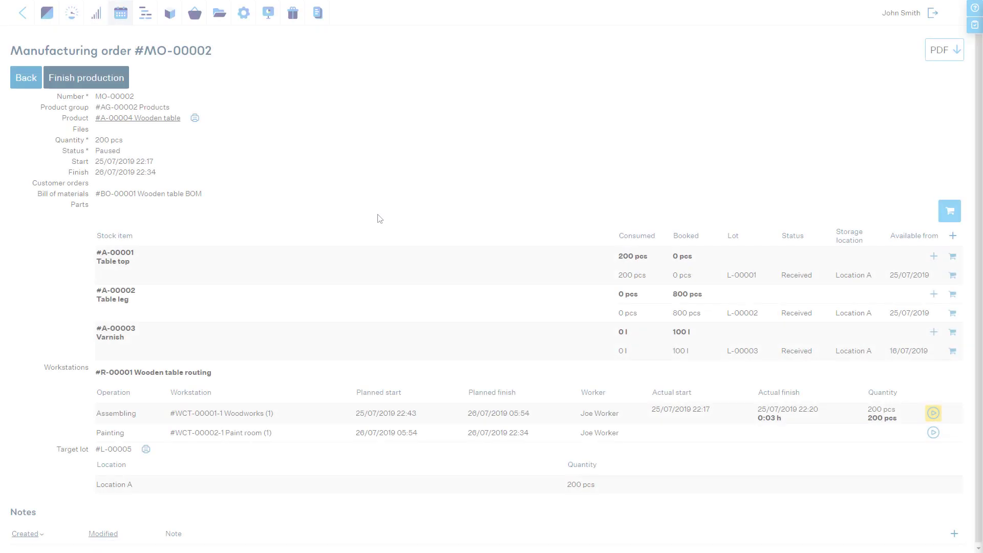
pyautogui.click(146, 449)
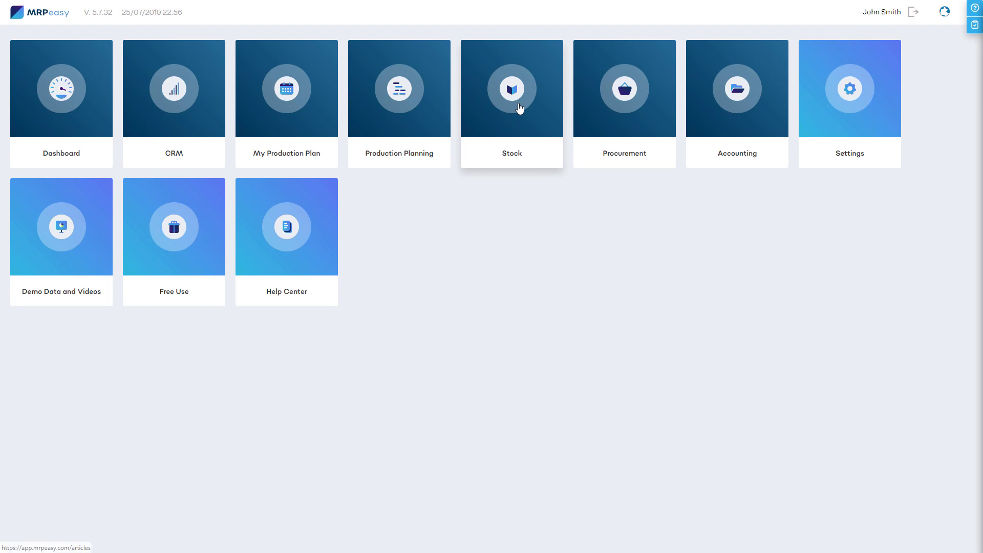
# Move lot L-00006's 1,500 Table legs into Location B
pyautogui.click(520, 106)
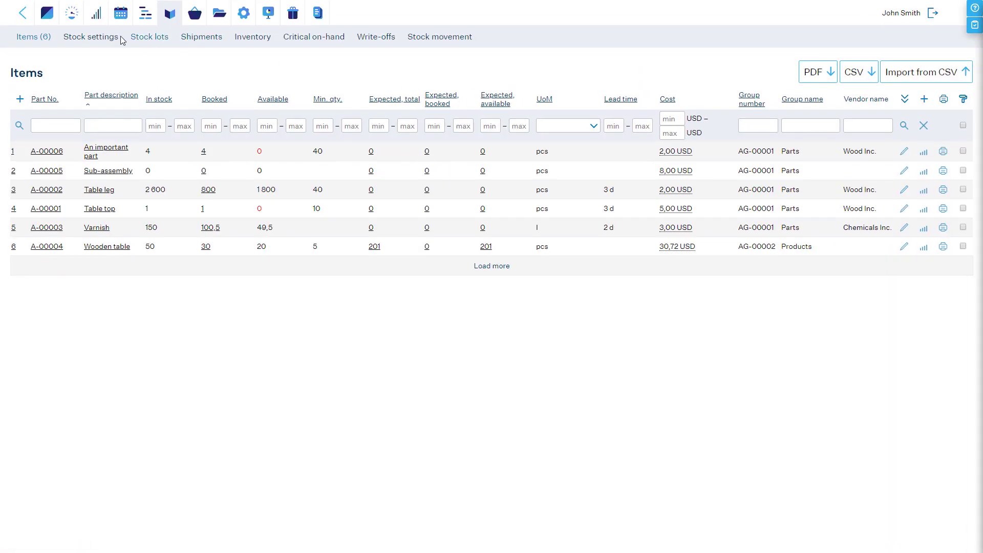
pyautogui.click(98, 38)
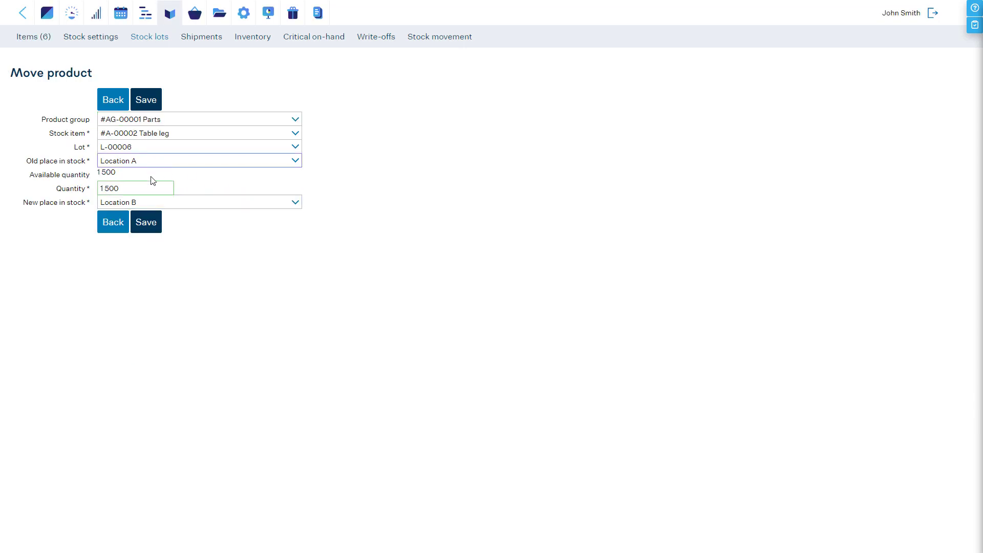
pyautogui.click(148, 227)
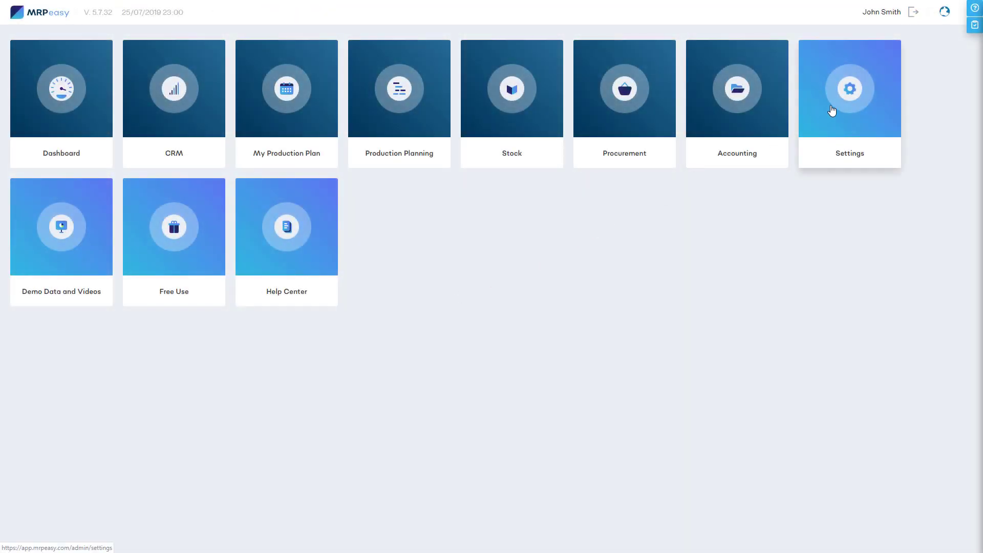
# Set Barcodes to Yes in Enterprise functions, keeping EAN-13 type and Automatic assignment
pyautogui.click(832, 110)
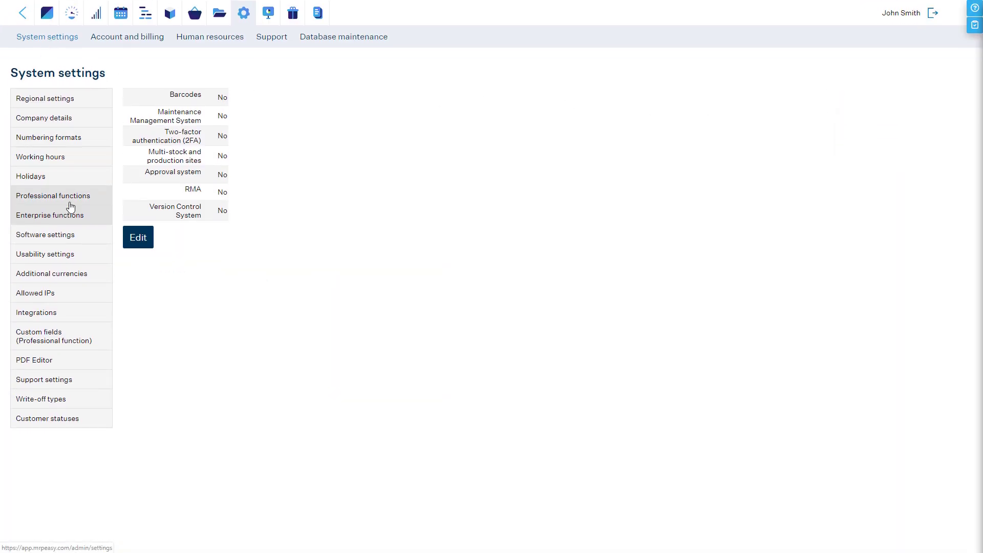
pyautogui.click(146, 242)
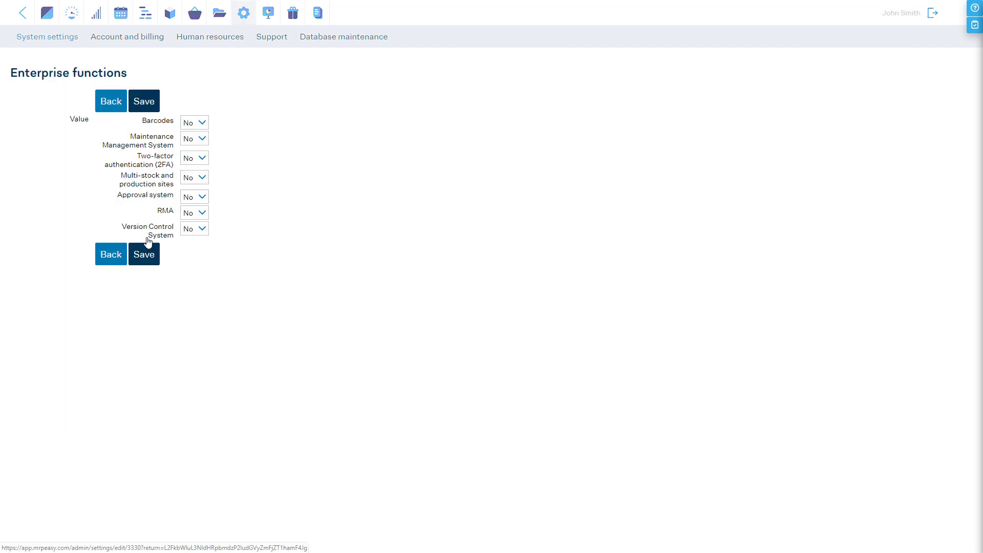
pyautogui.click(193, 122)
pyautogui.click(192, 135)
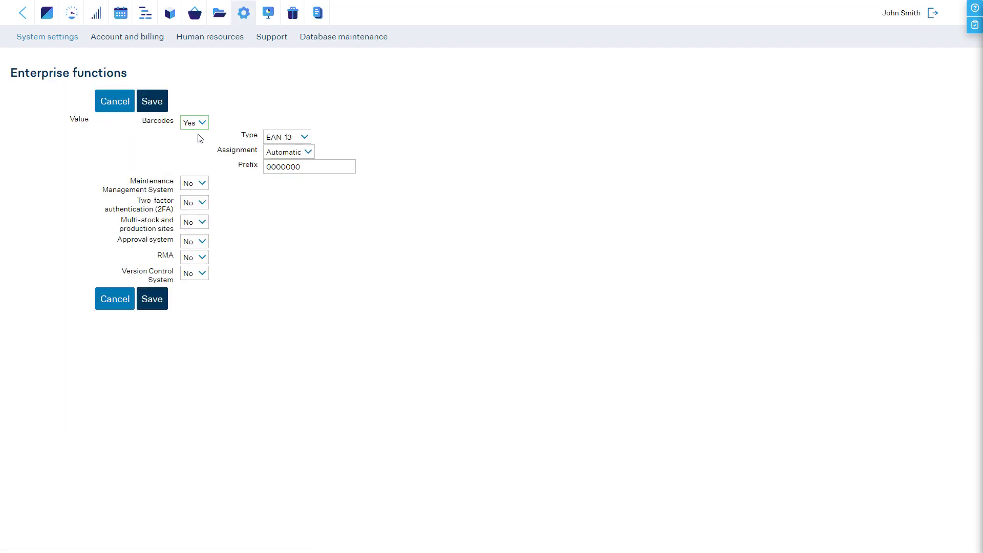
pyautogui.click(289, 139)
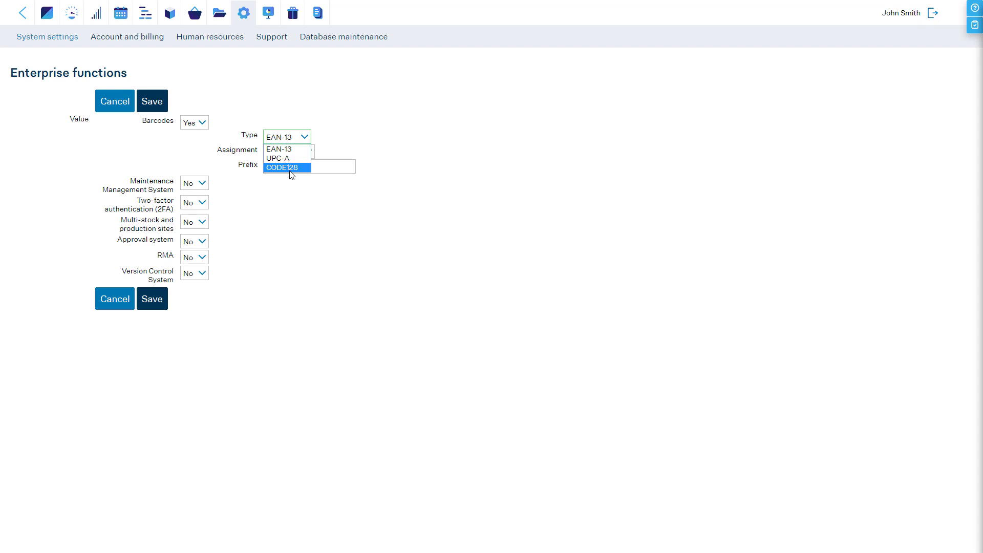
pyautogui.click(325, 155)
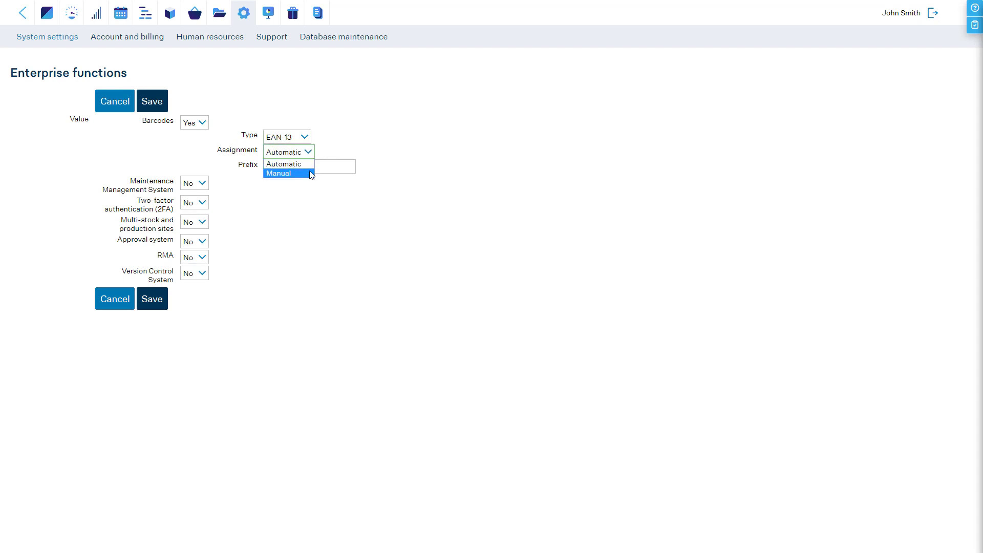
pyautogui.click(322, 167)
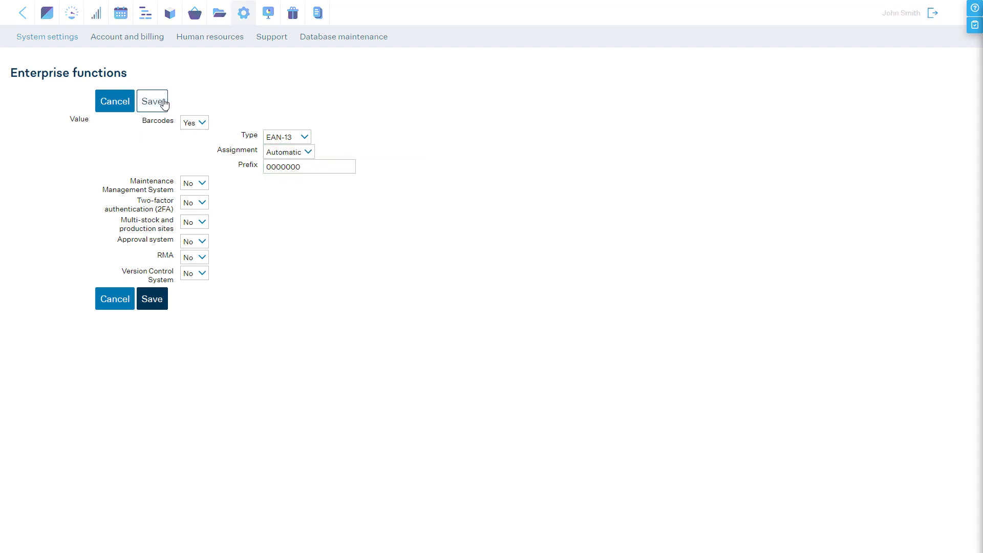